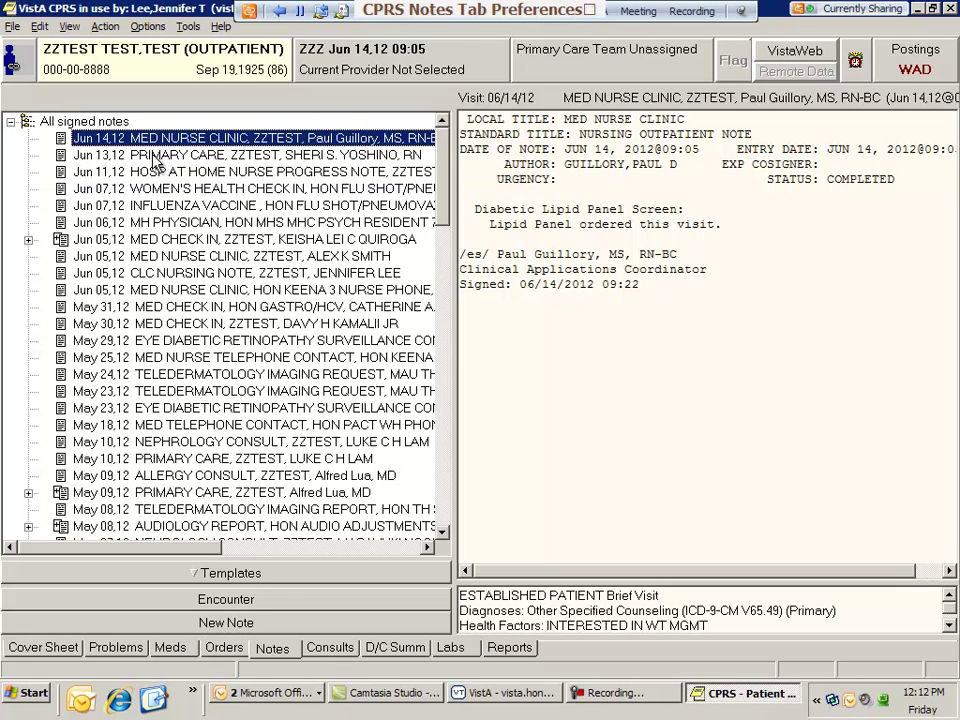
# Apply a custom view to the signed notes that matches titles containing "primary care"
pyautogui.click(69, 27)
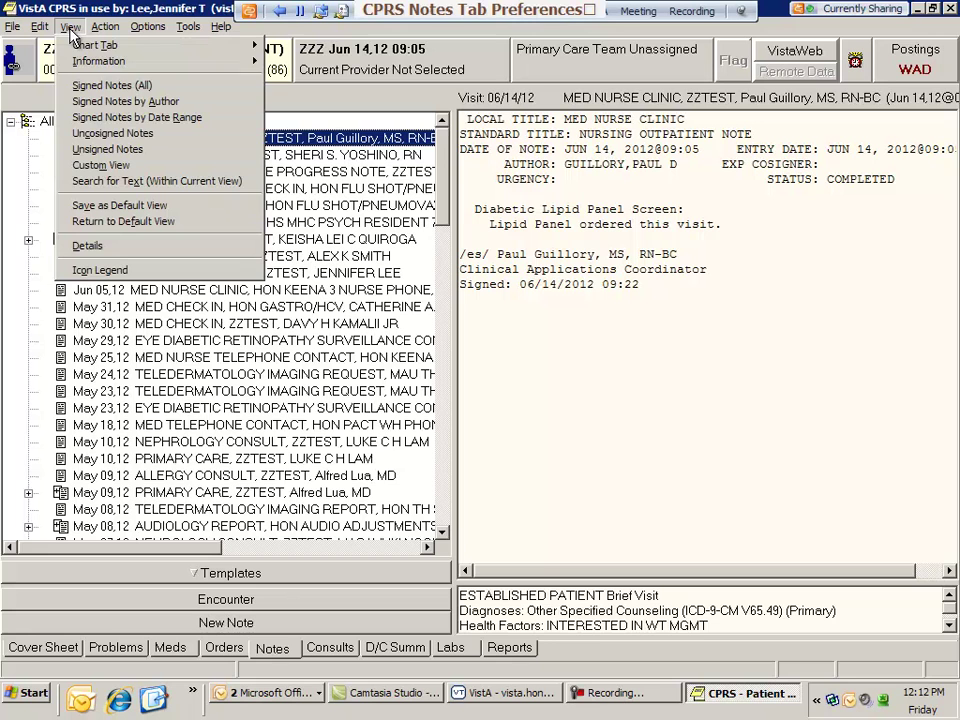
pyautogui.click(92, 166)
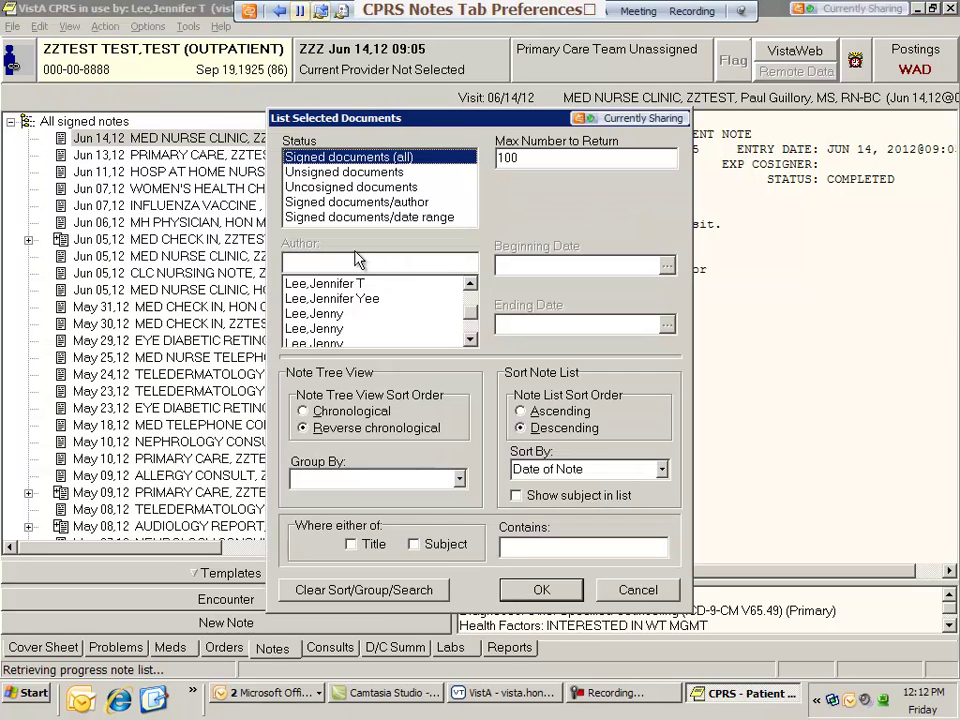
pyautogui.moveTo(340, 113); pyautogui.dragTo(316, 53)
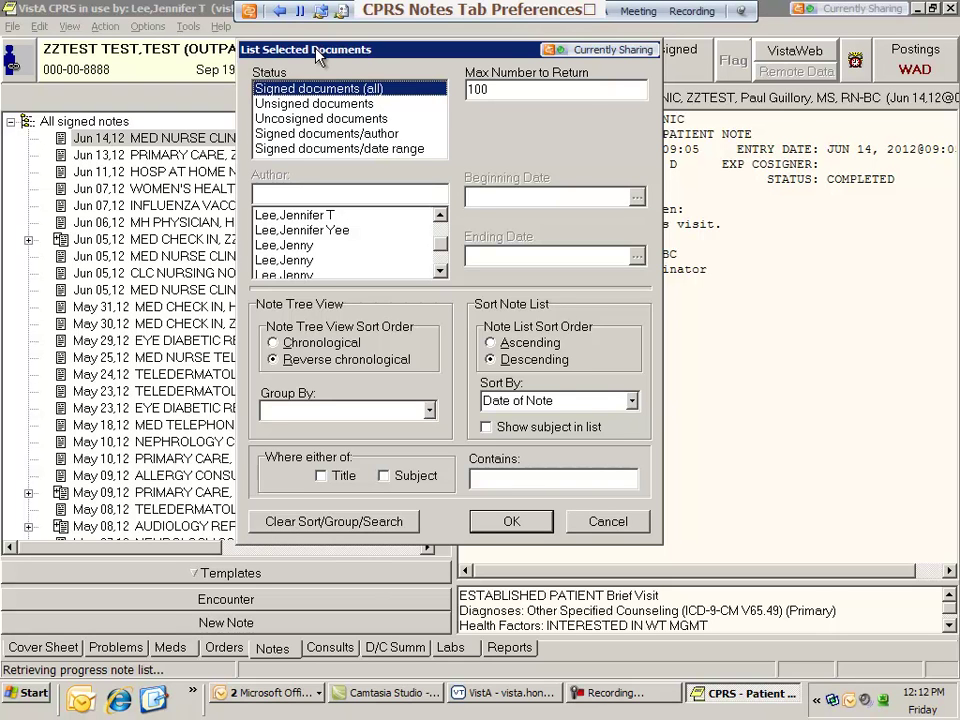
pyautogui.moveTo(315, 50); pyautogui.dragTo(301, 36)
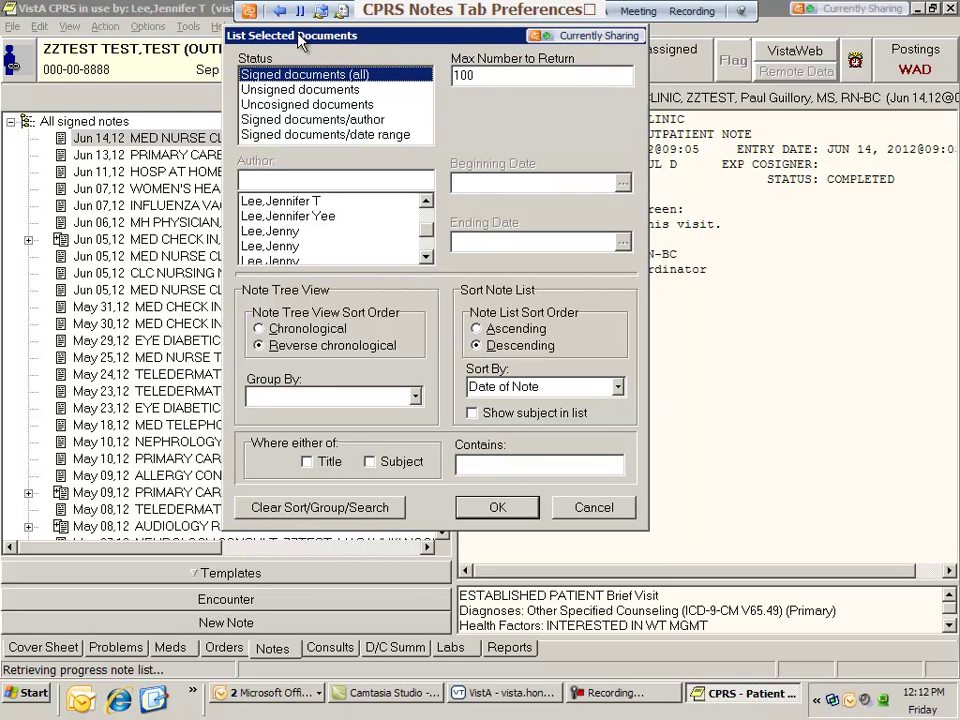
pyautogui.click(321, 462)
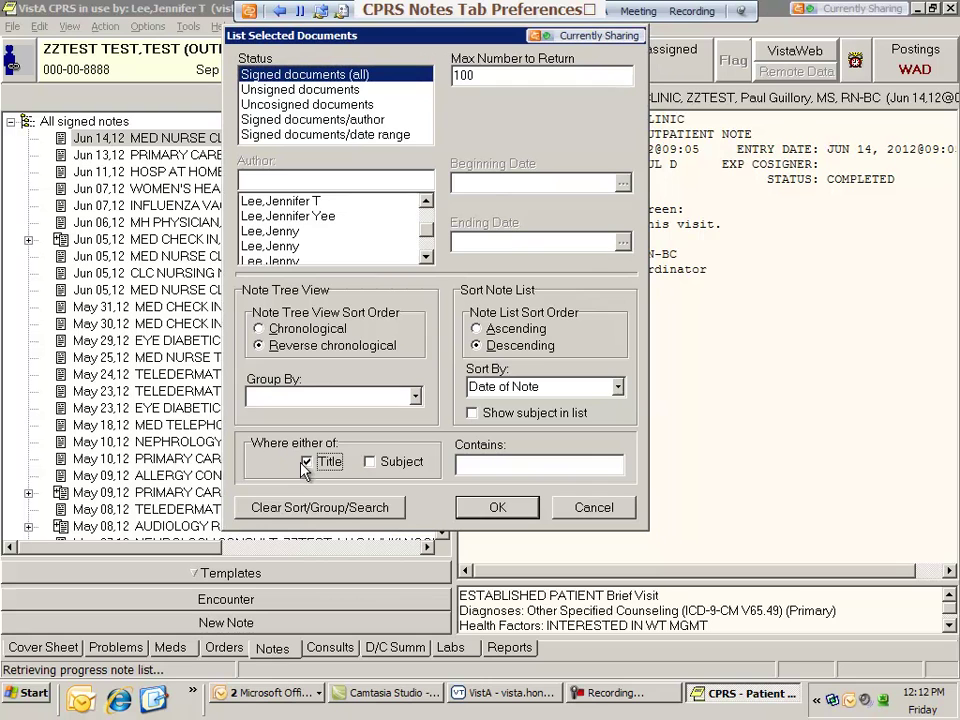
pyautogui.click(468, 463)
pyautogui.write('primary care')
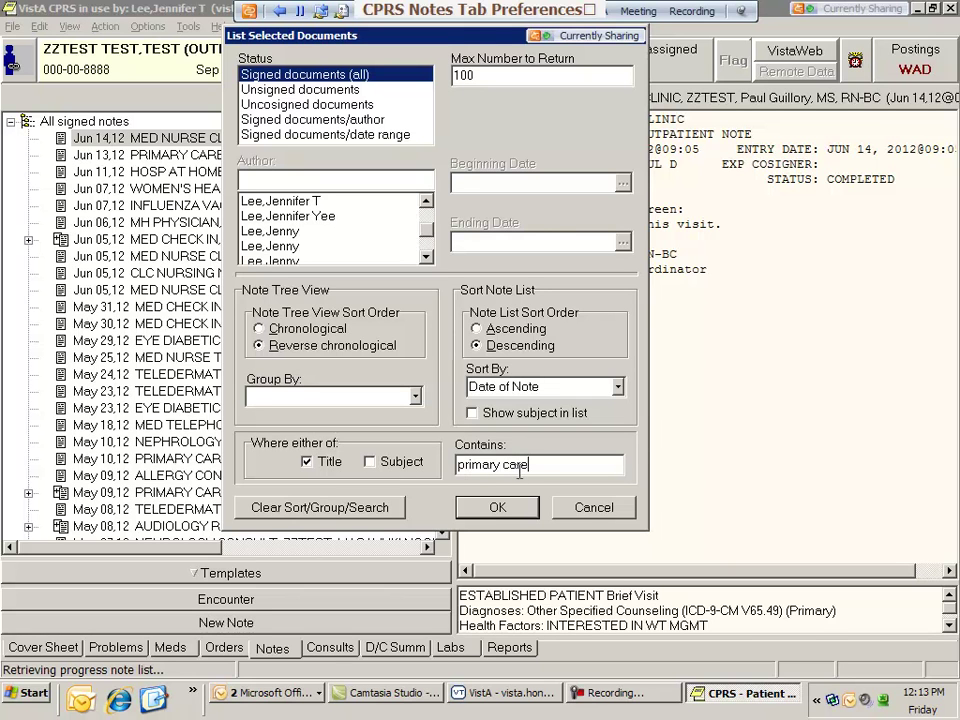
pyautogui.click(496, 507)
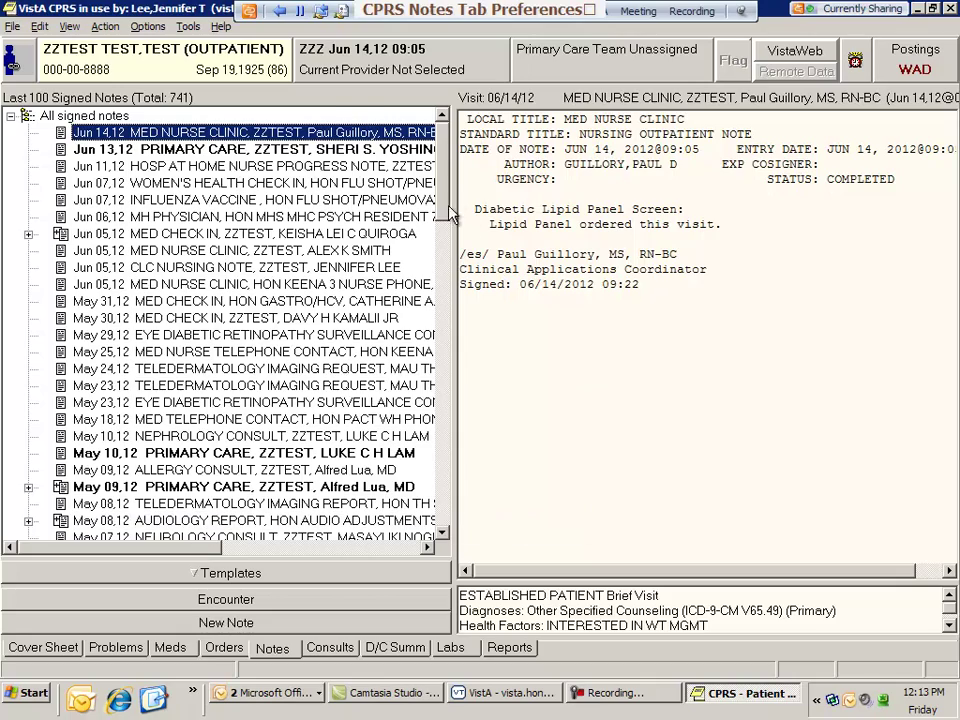
# Search the text of the notes in the current view for "dementia"
pyautogui.moveTo(441, 216); pyautogui.dragTo(443, 122)
pyautogui.click(70, 28)
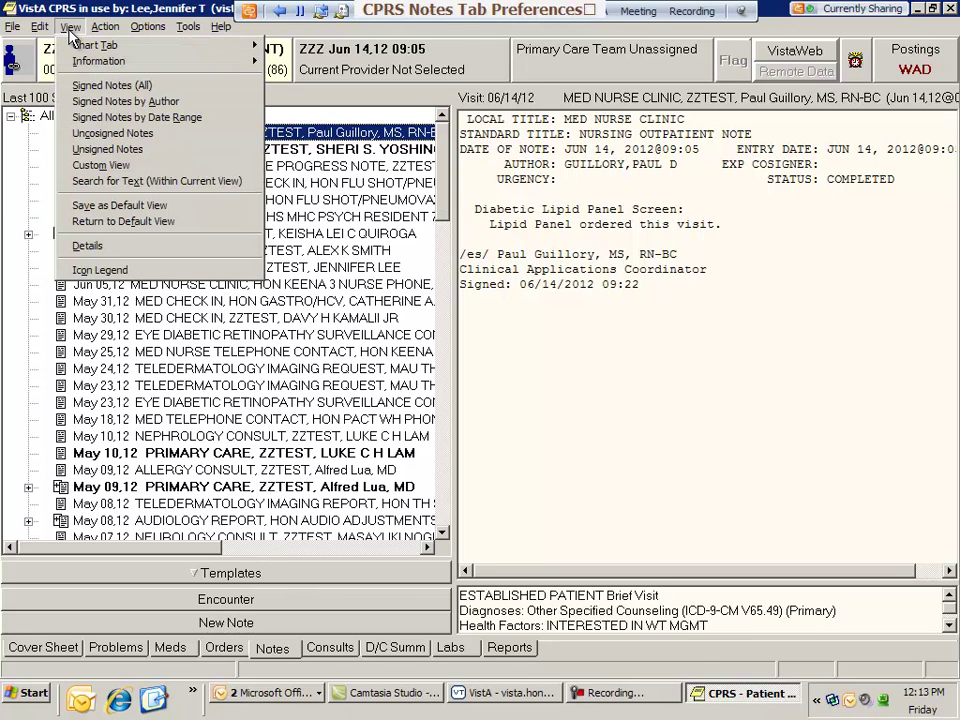
pyautogui.click(110, 188)
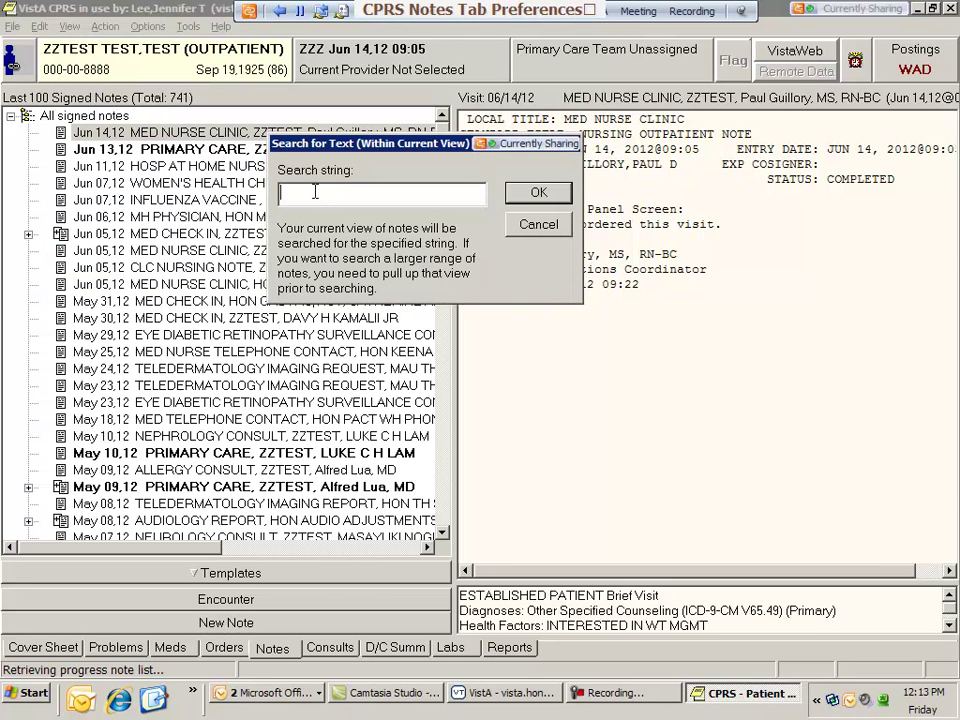
pyautogui.write('dementia')
pyautogui.click(538, 194)
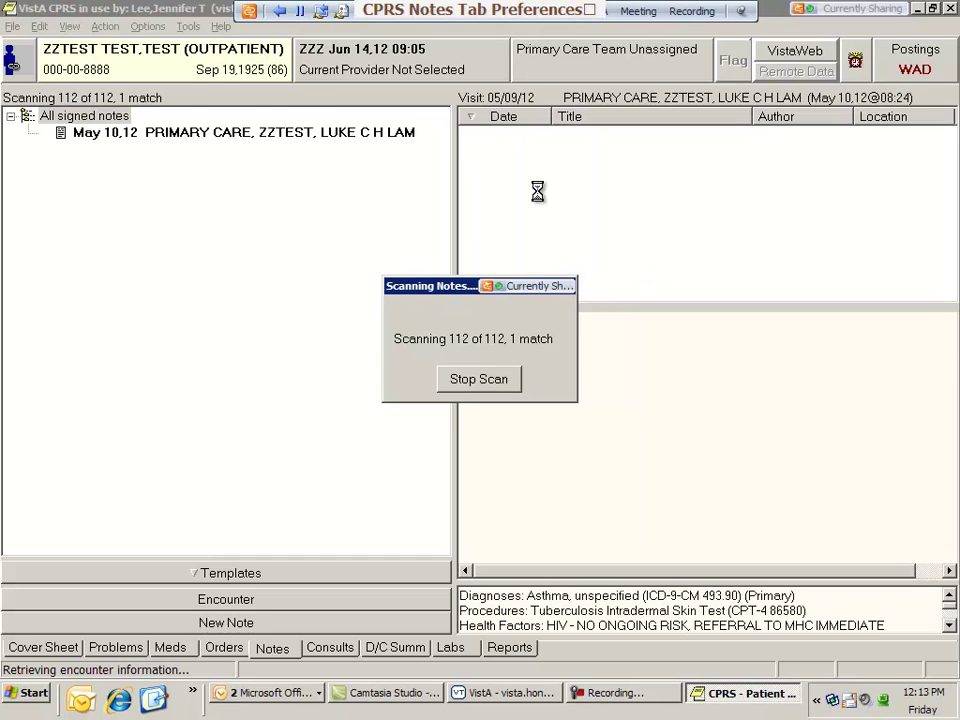
# Open the May 10, 2012 PRIMARY CARE note and widen the area showing its text
pyautogui.click(171, 133)
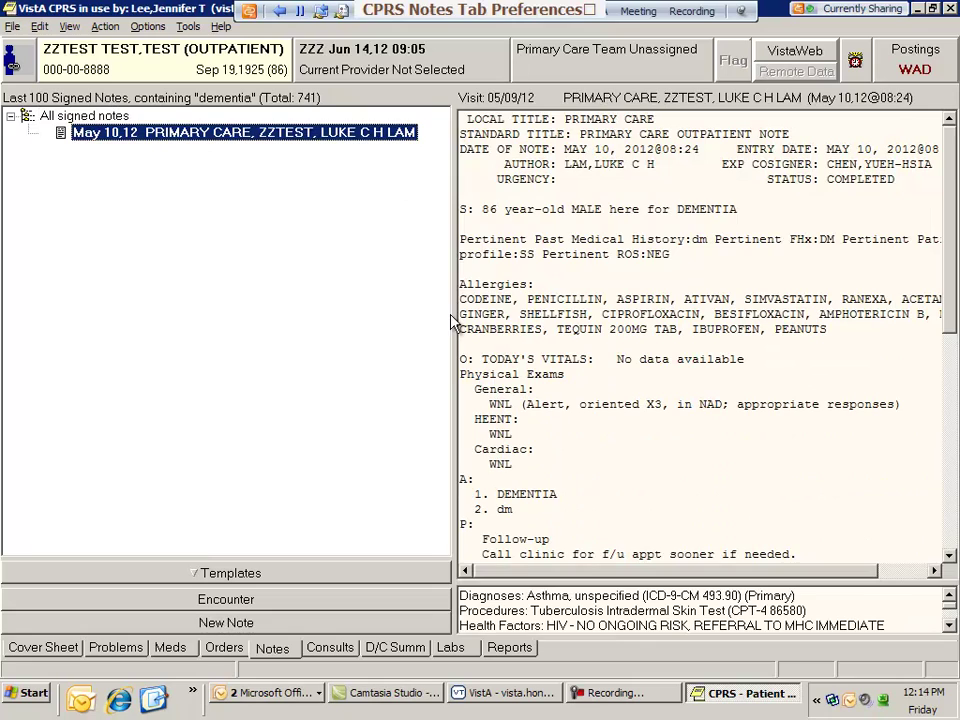
pyautogui.moveTo(455, 312); pyautogui.dragTo(347, 313)
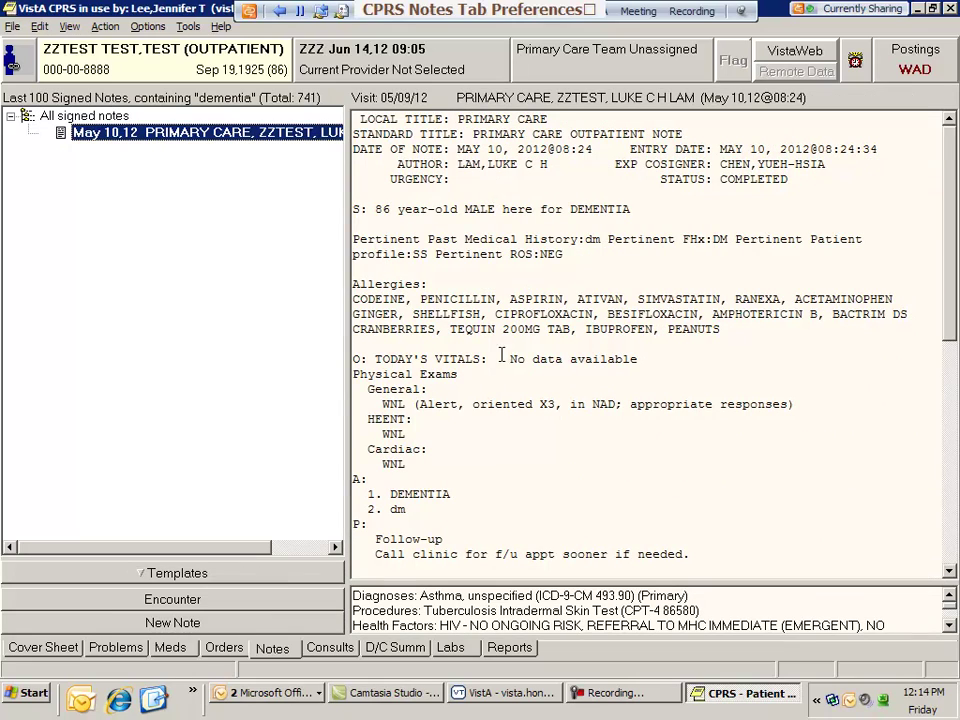
pyautogui.moveTo(951, 251); pyautogui.dragTo(947, 165)
# Find every occurrence of "dementia" within the selected note and close the search
pyautogui.rightClick(472, 190)
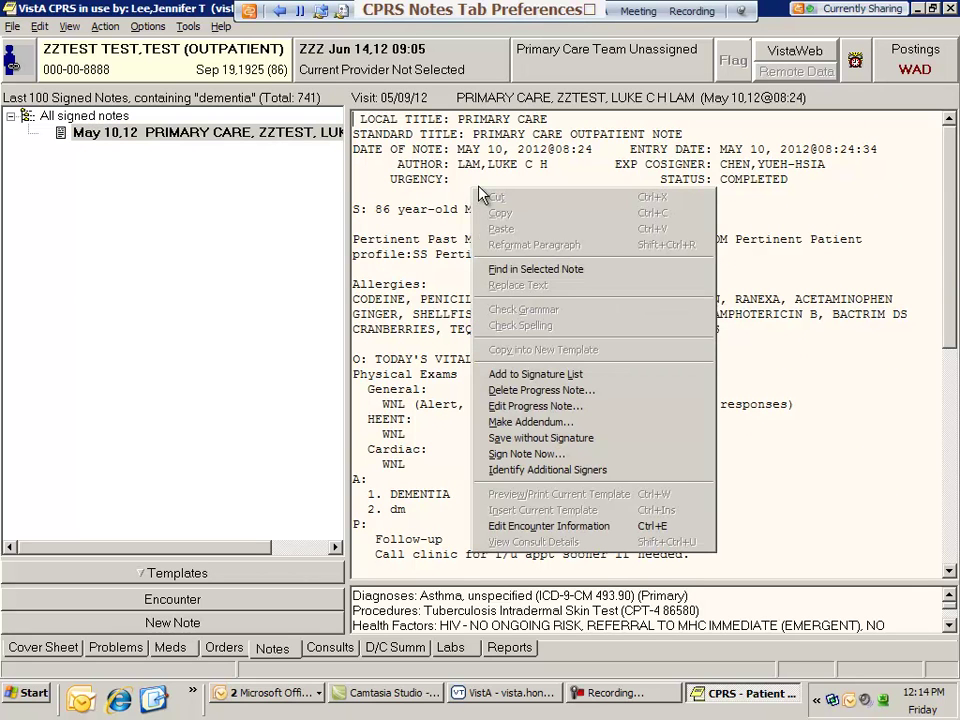
pyautogui.click(512, 272)
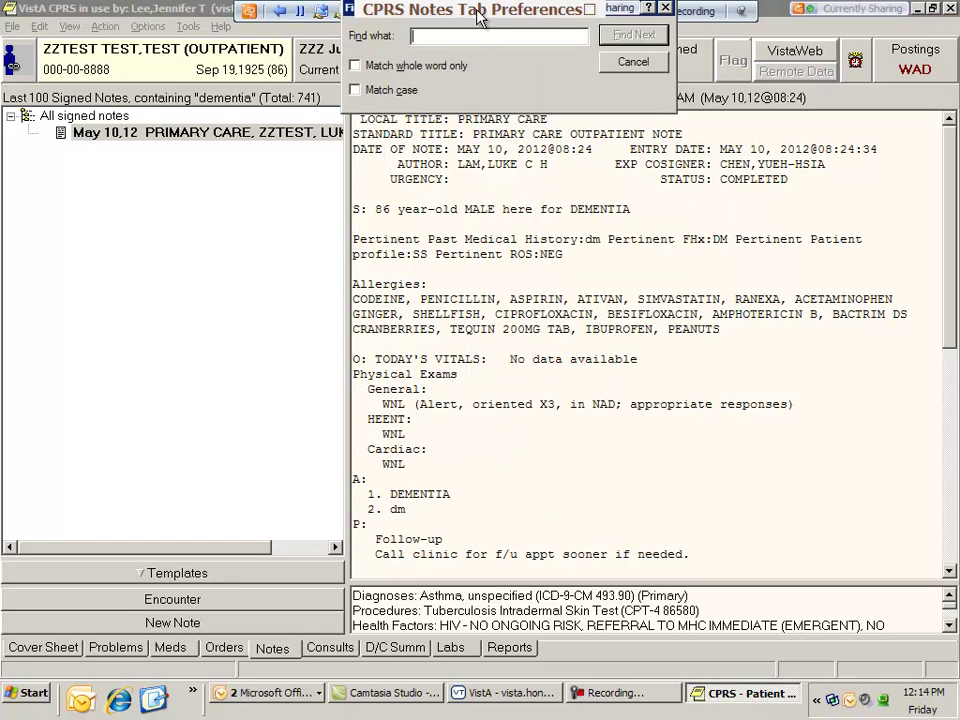
pyautogui.moveTo(527, 6); pyautogui.dragTo(558, 187)
pyautogui.write('dementia')
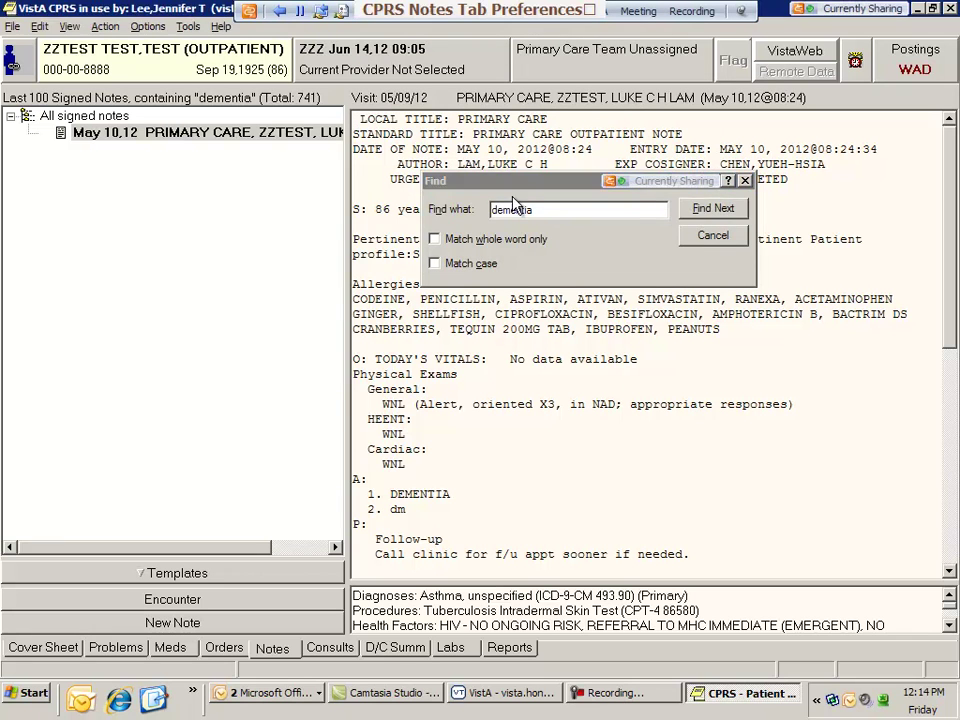
pyautogui.click(700, 218)
pyautogui.click(736, 333)
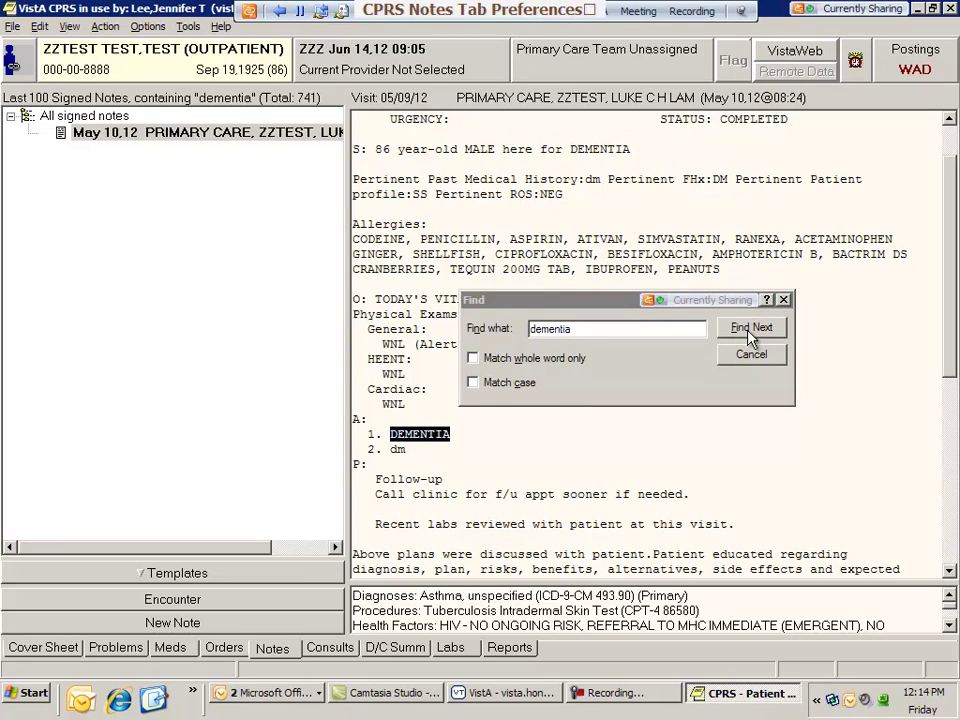
pyautogui.click(750, 330)
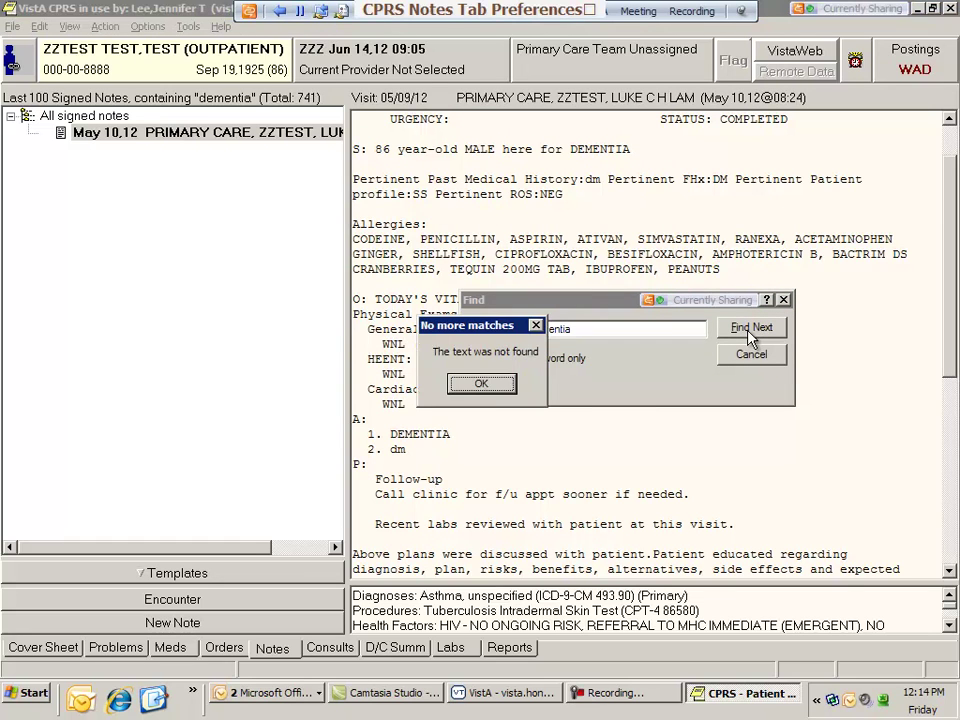
pyautogui.click(480, 381)
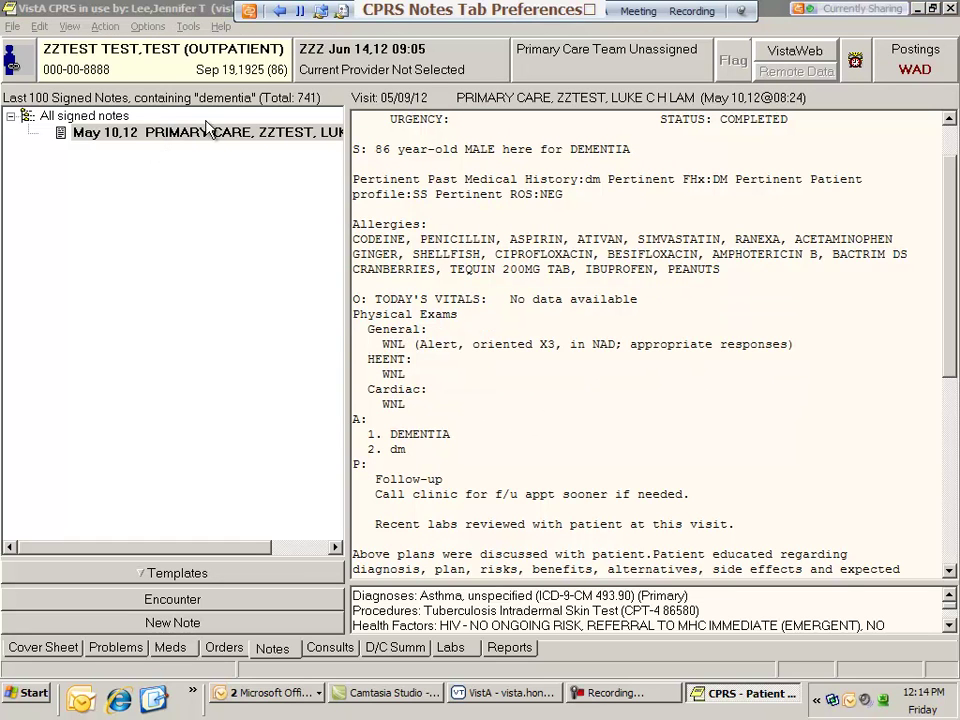
# Refresh the patient information and apply a custom view that groups all signed notes by Location
pyautogui.click(13, 26)
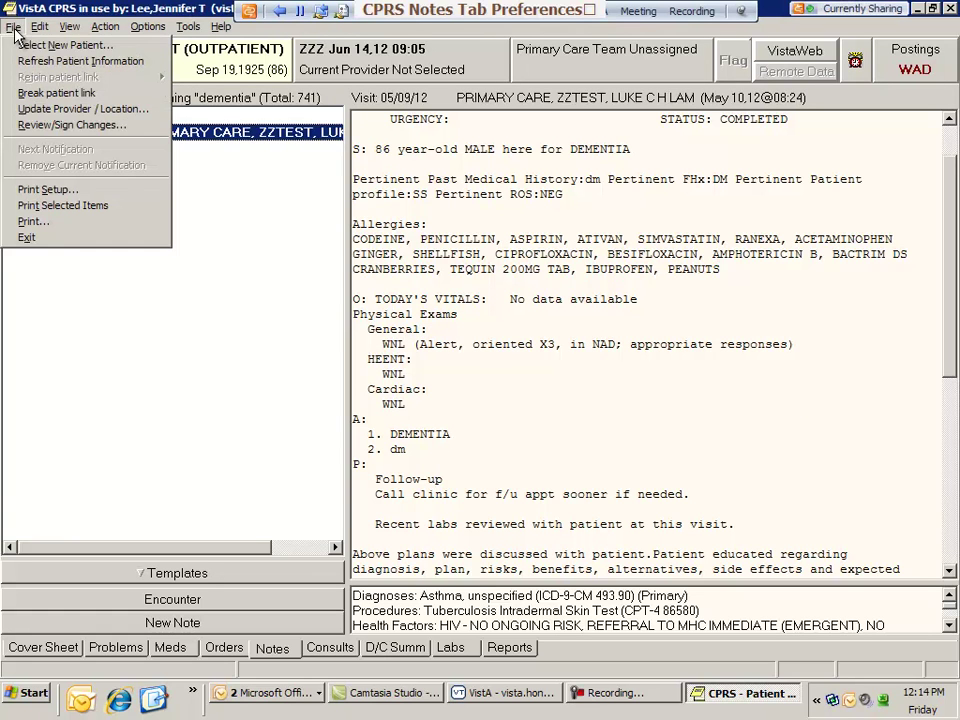
pyautogui.click(85, 64)
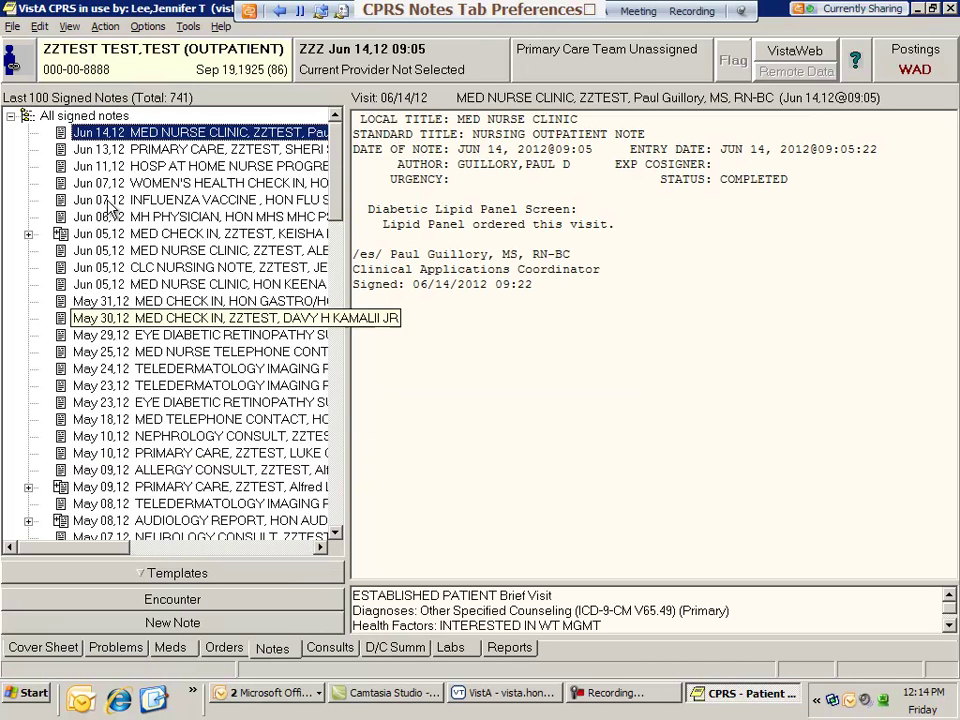
pyautogui.click(69, 27)
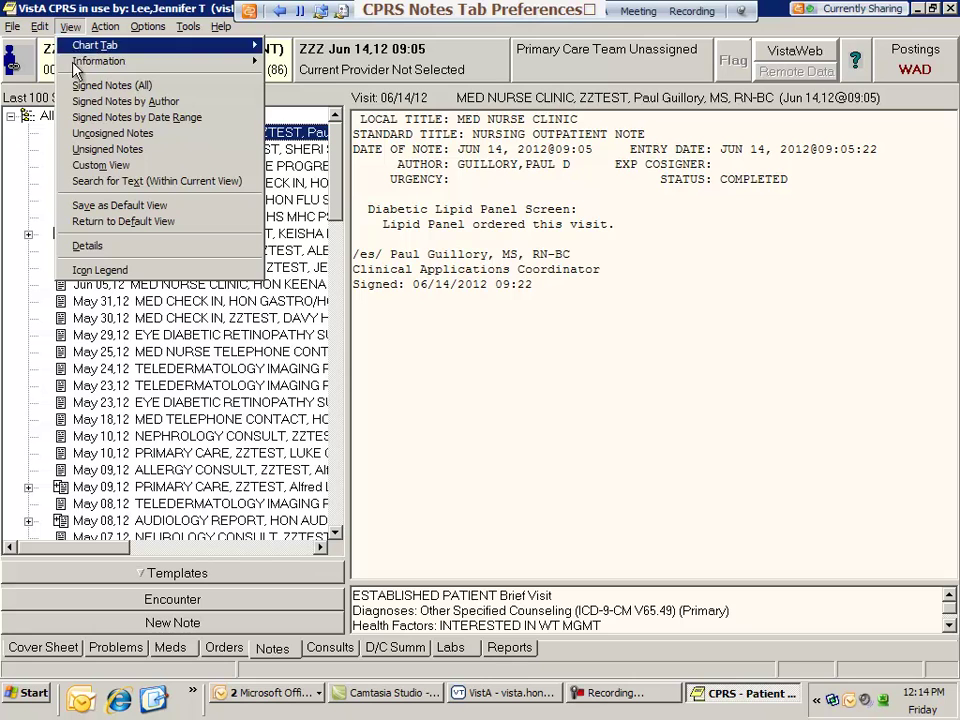
pyautogui.click(82, 165)
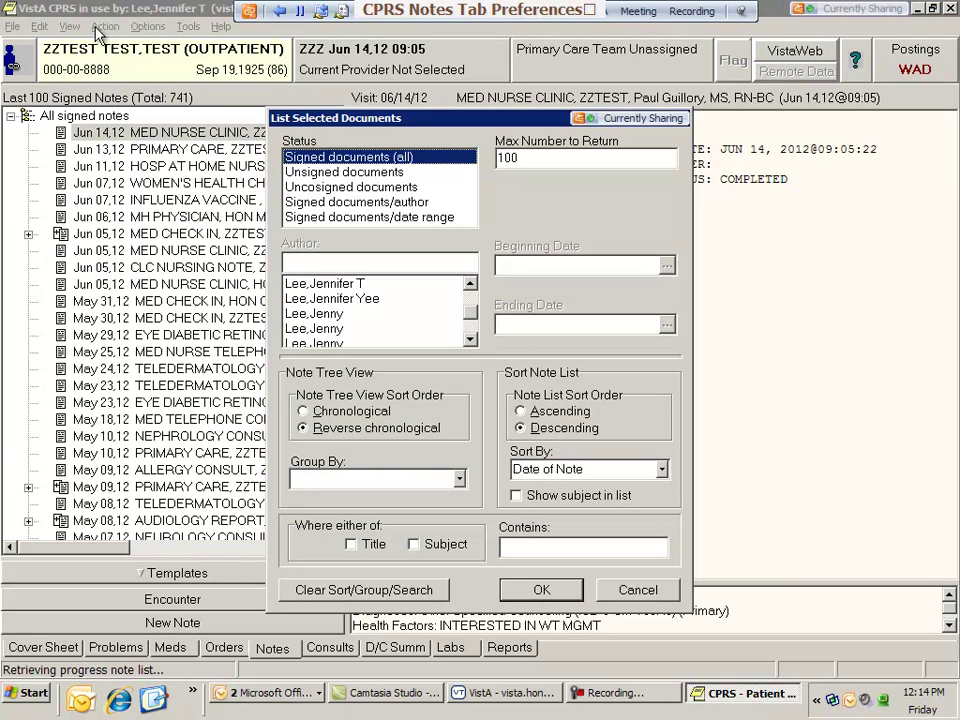
pyautogui.moveTo(346, 118); pyautogui.dragTo(290, 56)
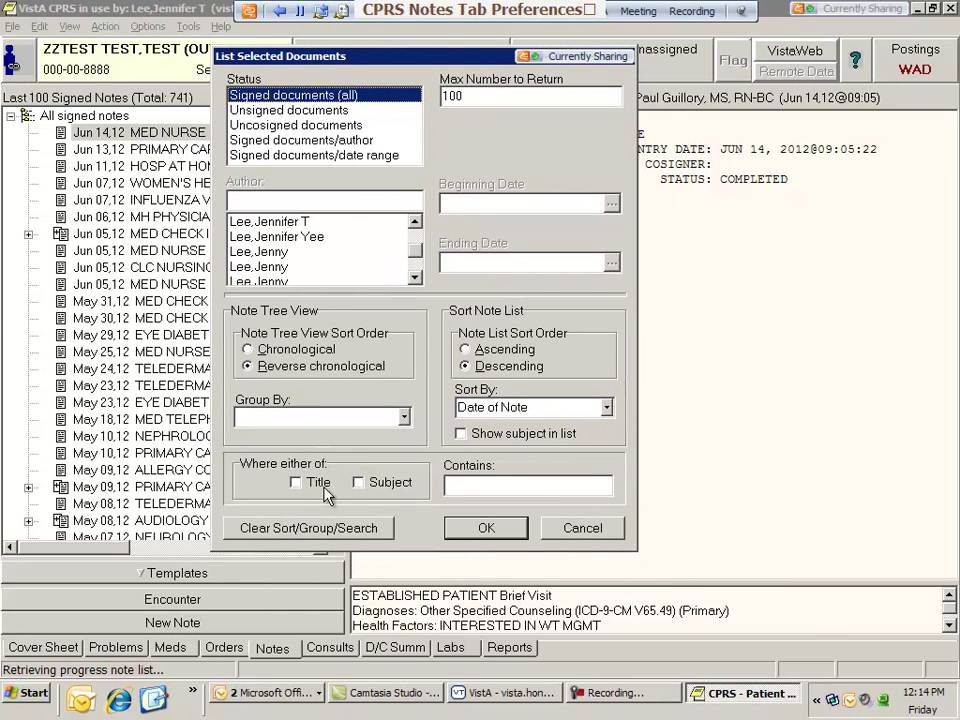
pyautogui.click(403, 417)
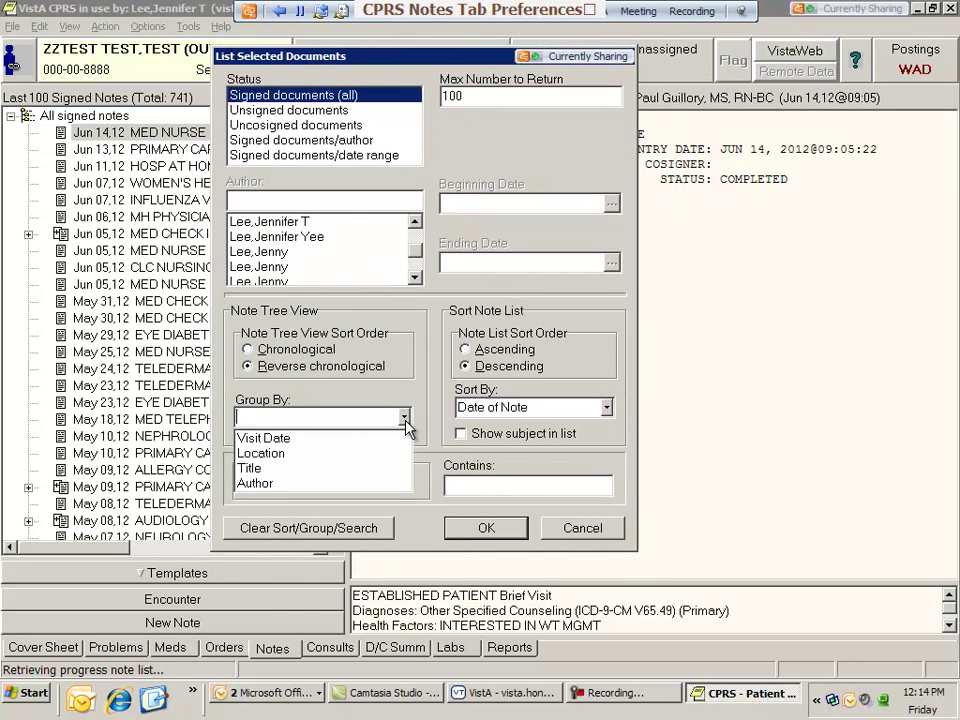
pyautogui.click(272, 455)
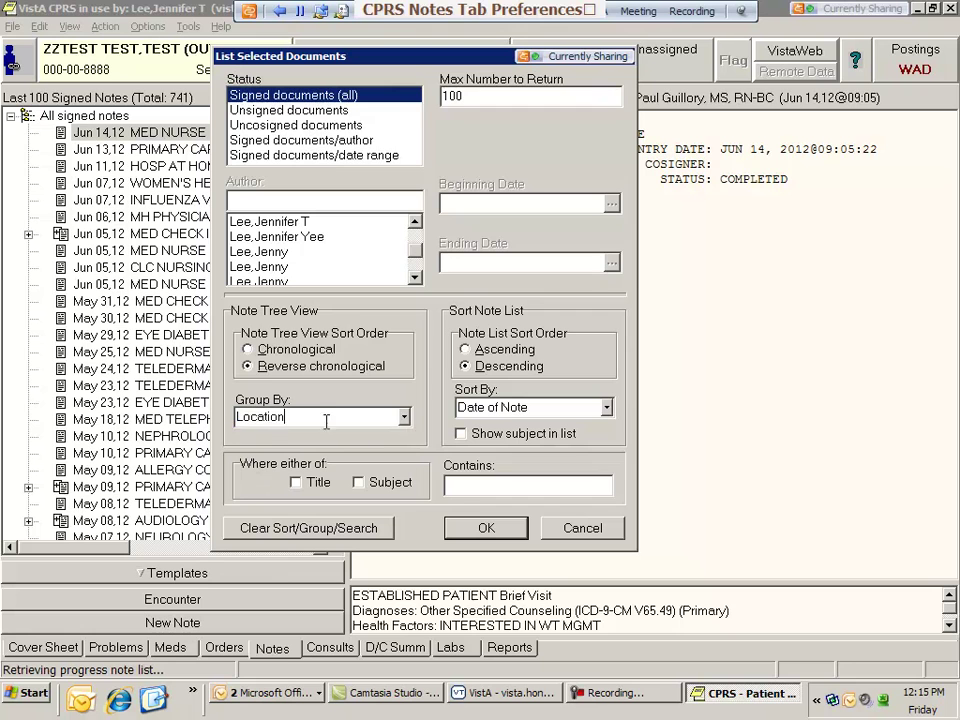
pyautogui.click(471, 532)
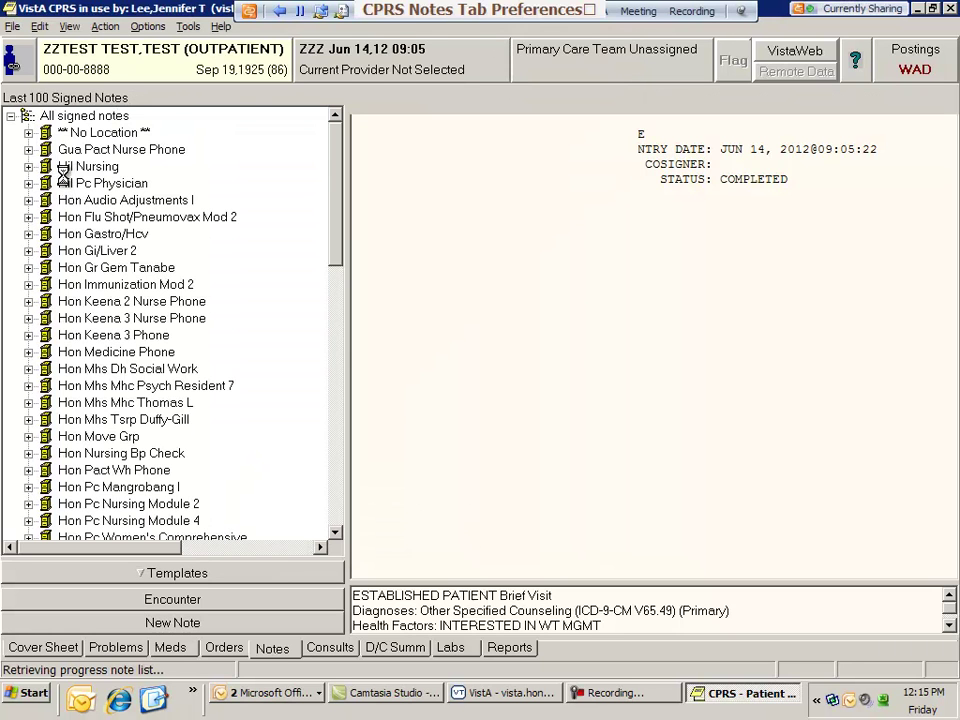
# Look through the location groups, expand one Hon Pc provider location to review its notes, and collapse it again
pyautogui.moveTo(335, 193); pyautogui.dragTo(335, 199)
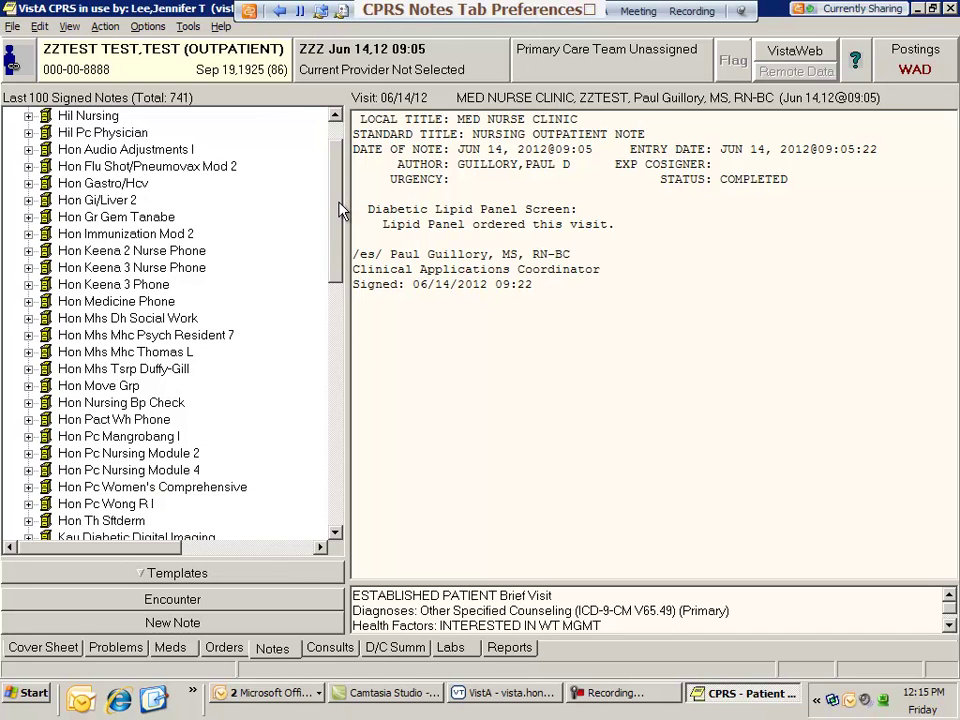
pyautogui.moveTo(340, 210); pyautogui.dragTo(338, 245)
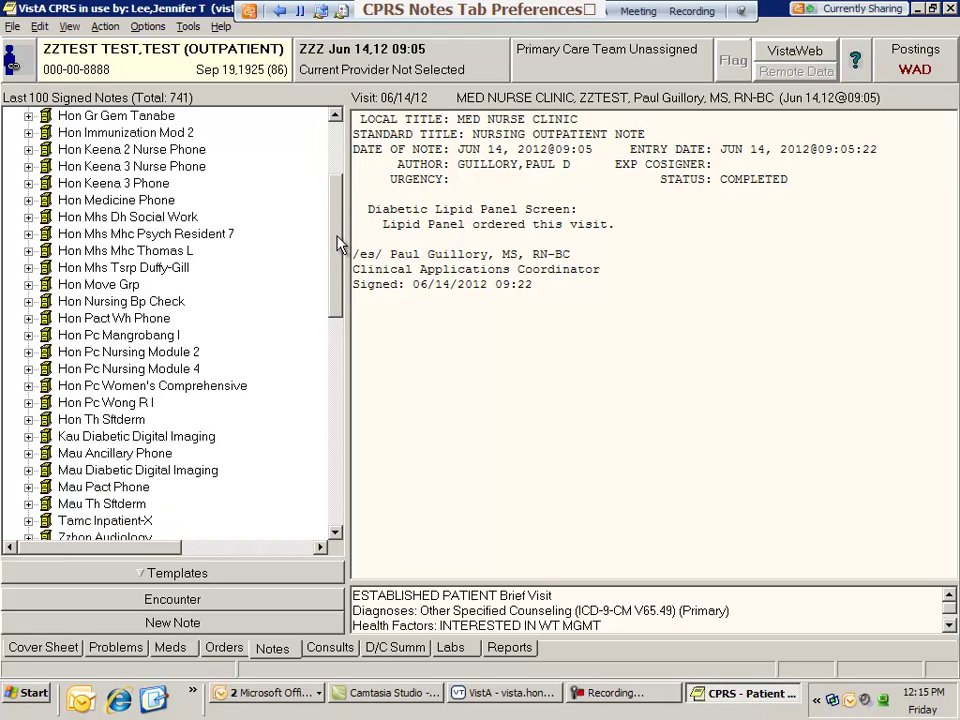
pyautogui.scroll(2, 251, 170)
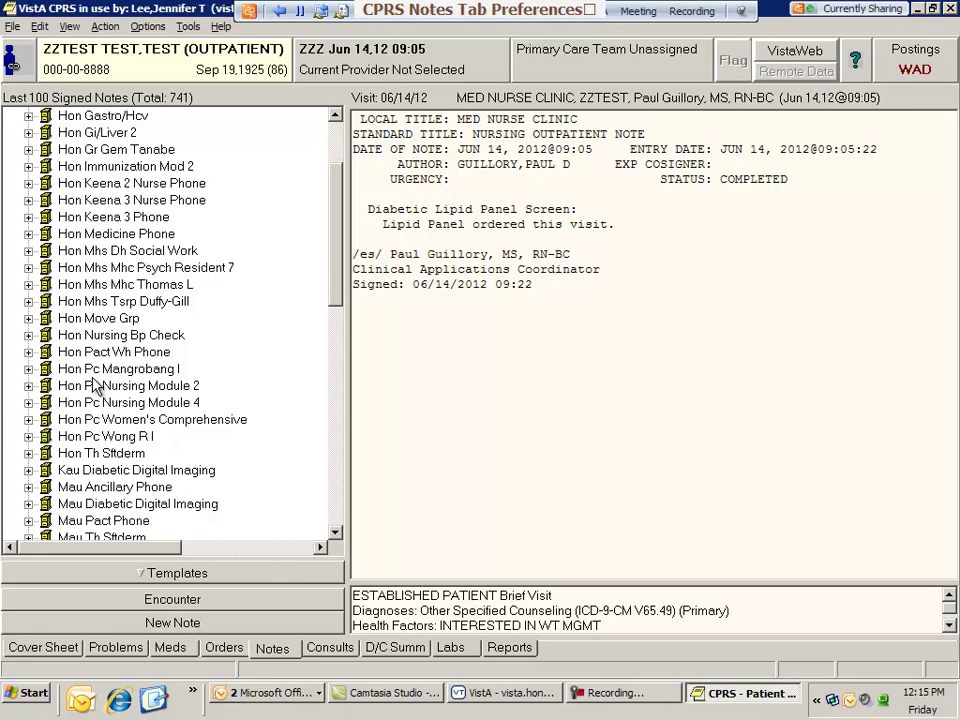
pyautogui.click(29, 369)
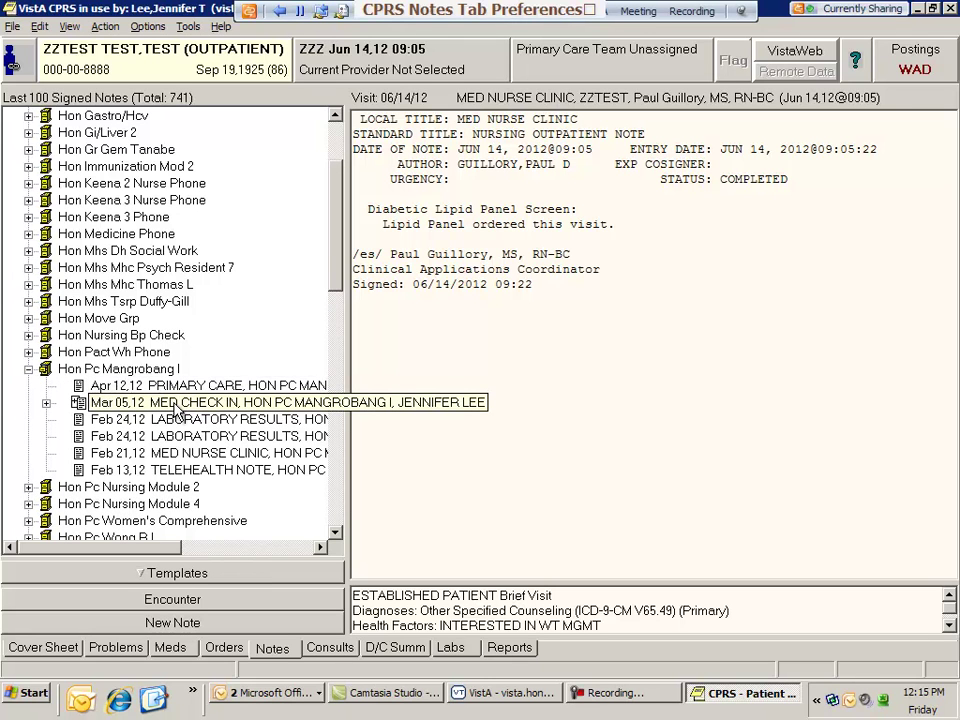
pyautogui.click(29, 369)
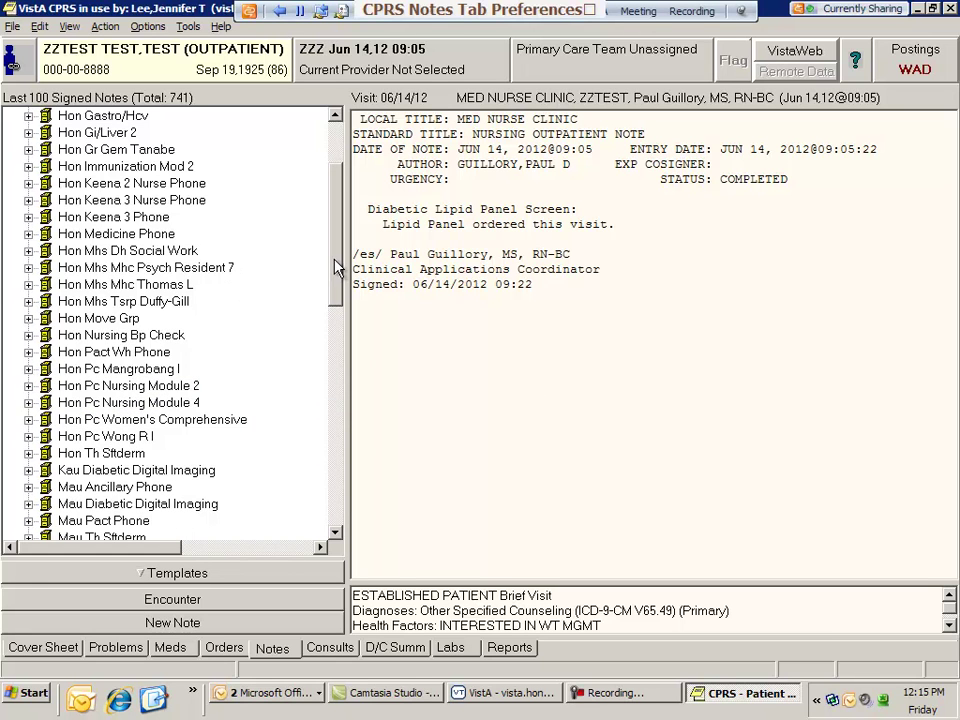
pyautogui.scroll(3, 250, 170)
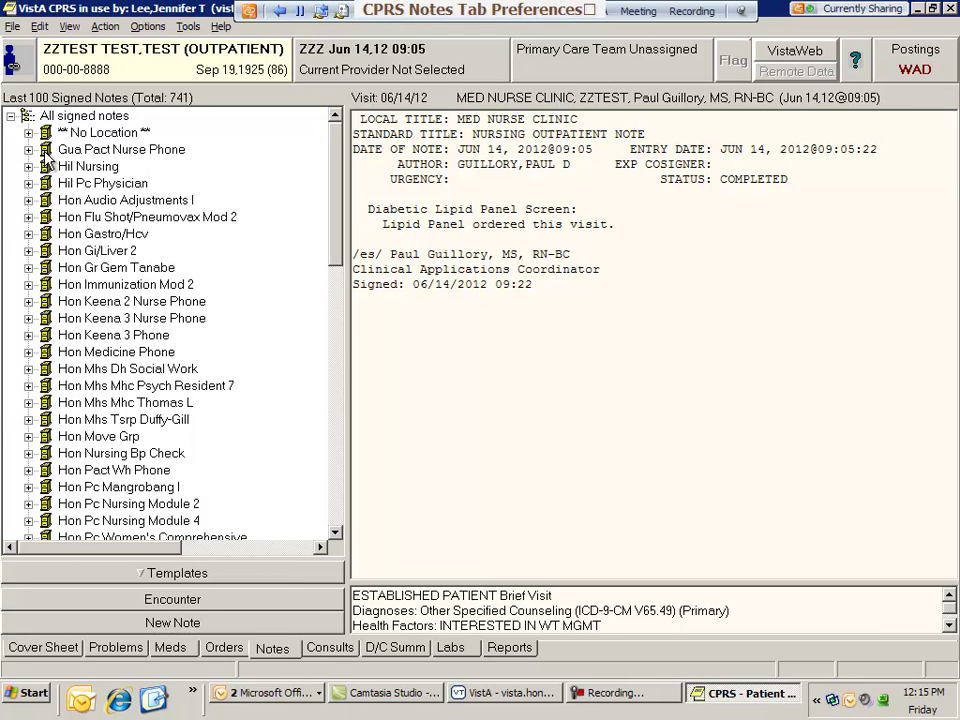
# Save the location-grouped notes list as the default view and select the Zztest location at the end of the tree
pyautogui.click(69, 27)
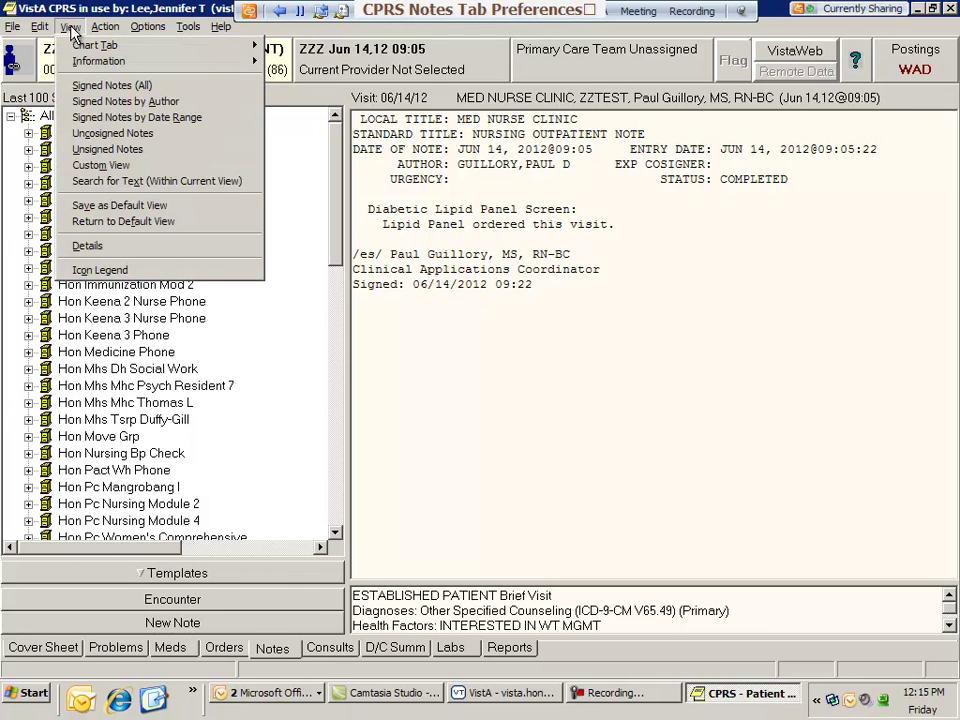
pyautogui.click(118, 207)
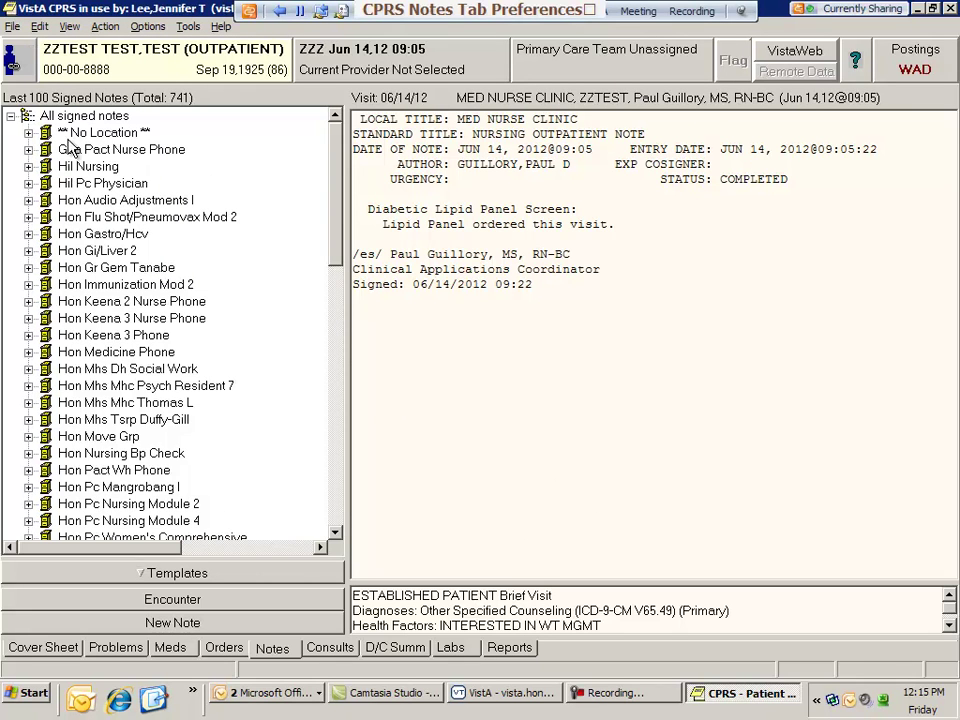
pyautogui.press('End')
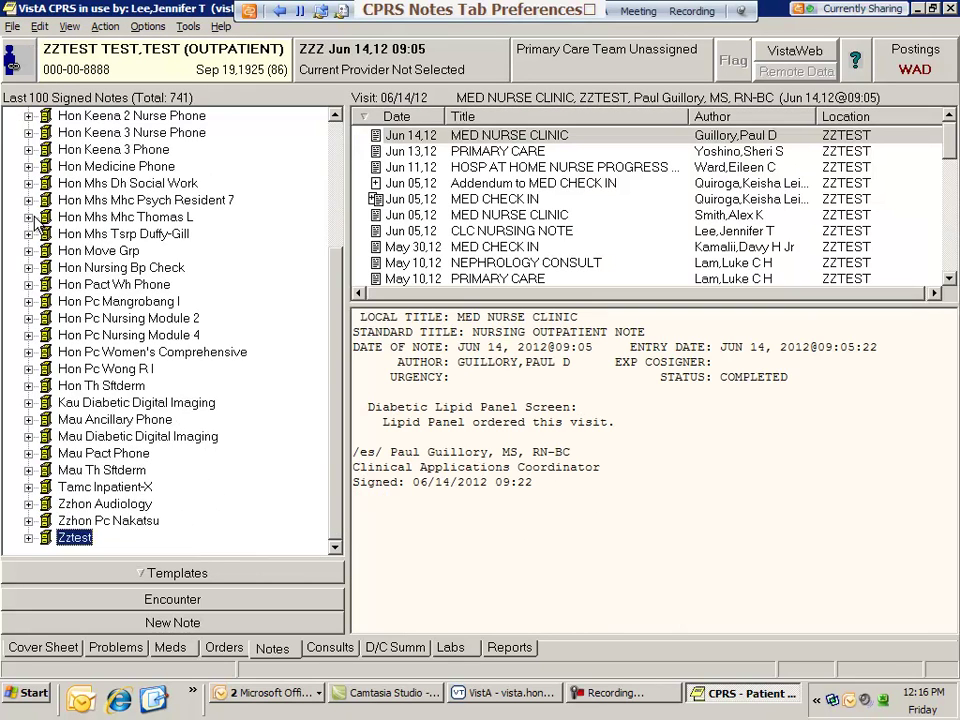